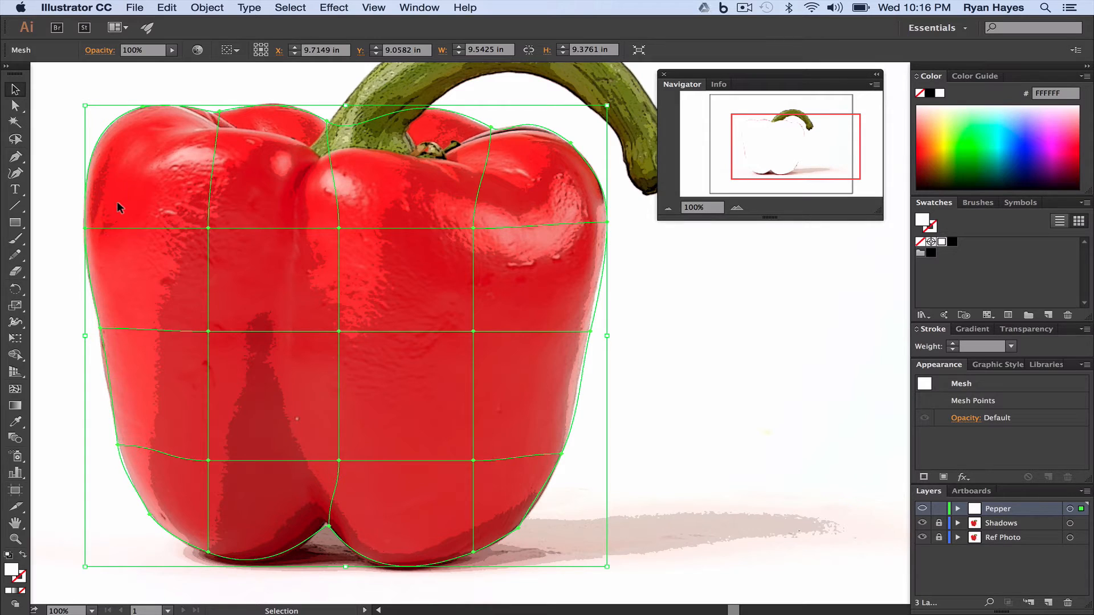
Step: Reshape the leftmost vertical mesh line with the Mesh tool so it follows the light-to-dark edge down the pepper's left lobe
click(15, 105)
click(208, 228)
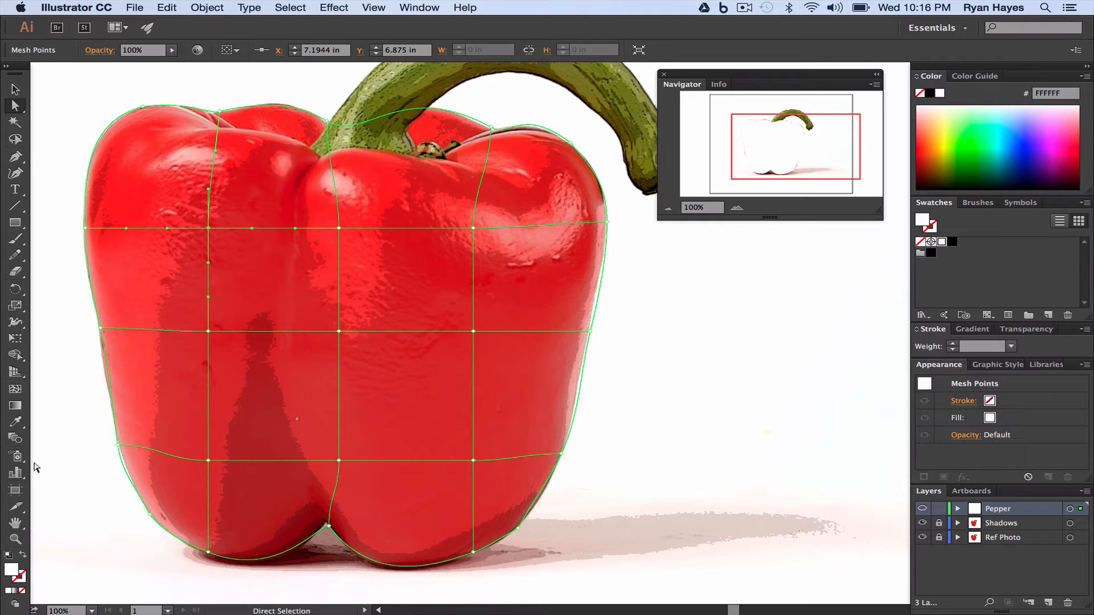
key(u)
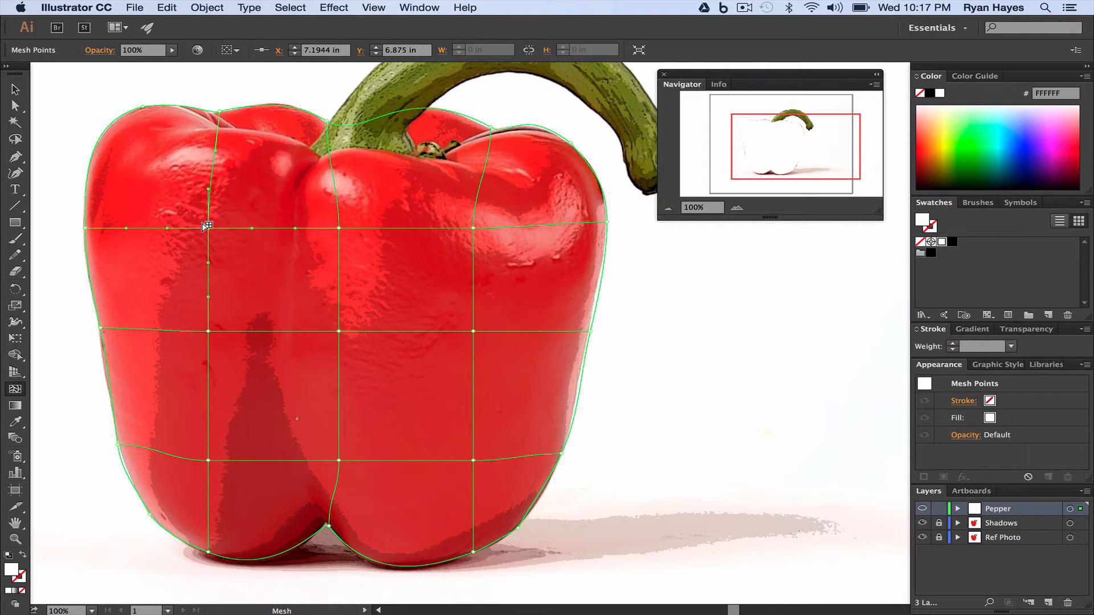
drag(203, 225, 177, 224)
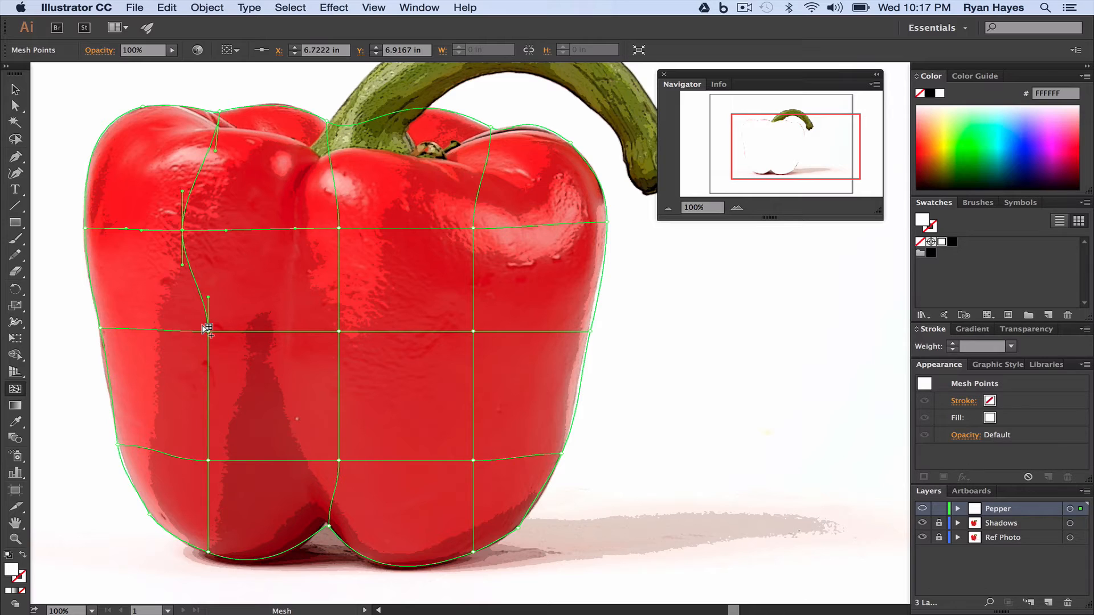
click(208, 330)
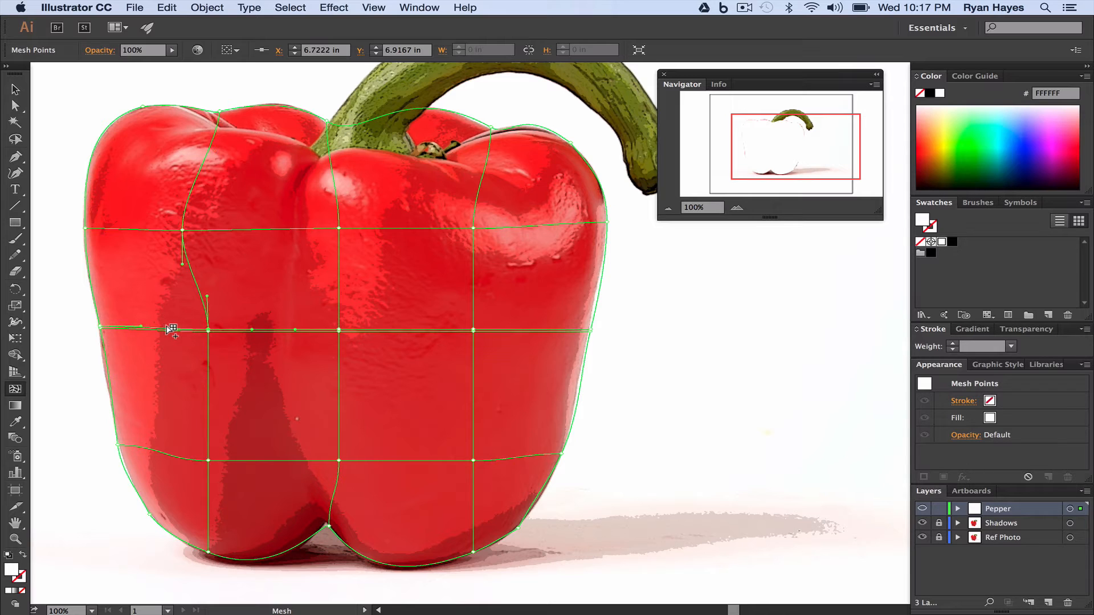
key(super+z)
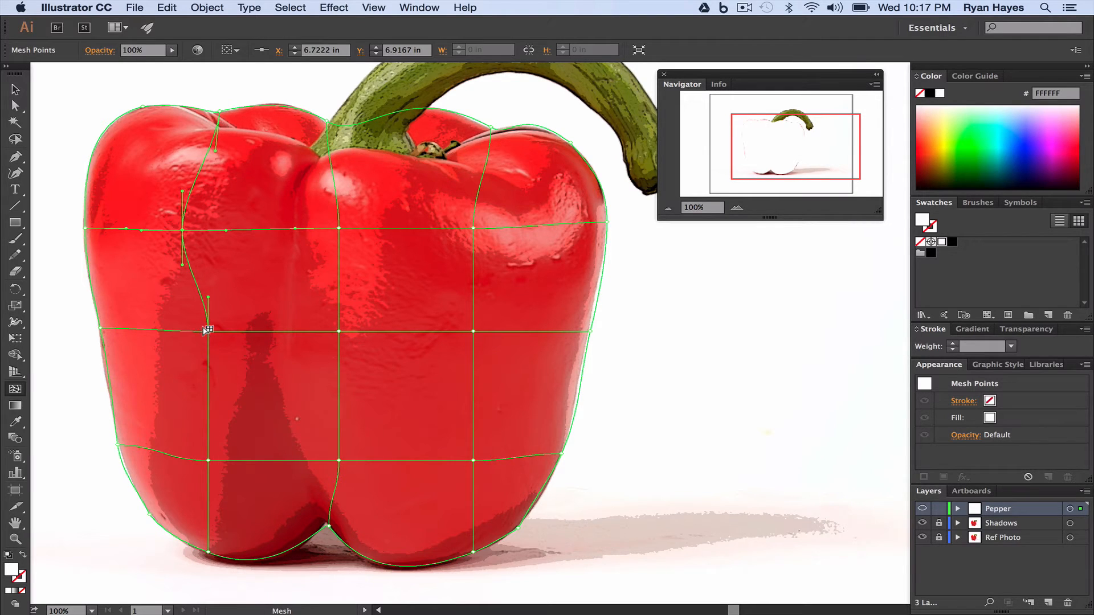
drag(206, 329, 154, 325)
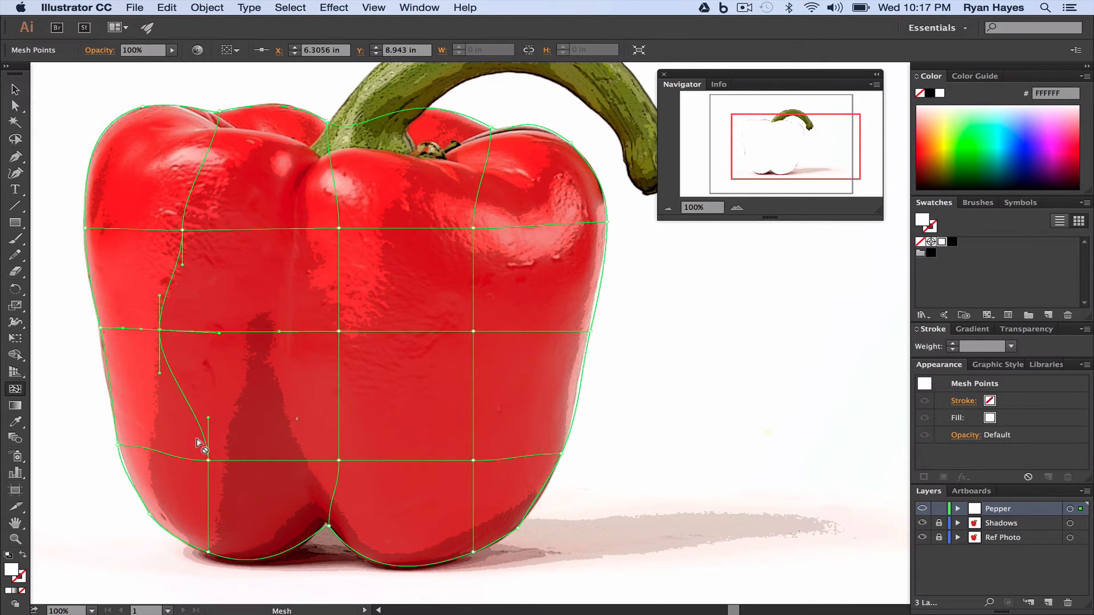
drag(202, 457, 145, 448)
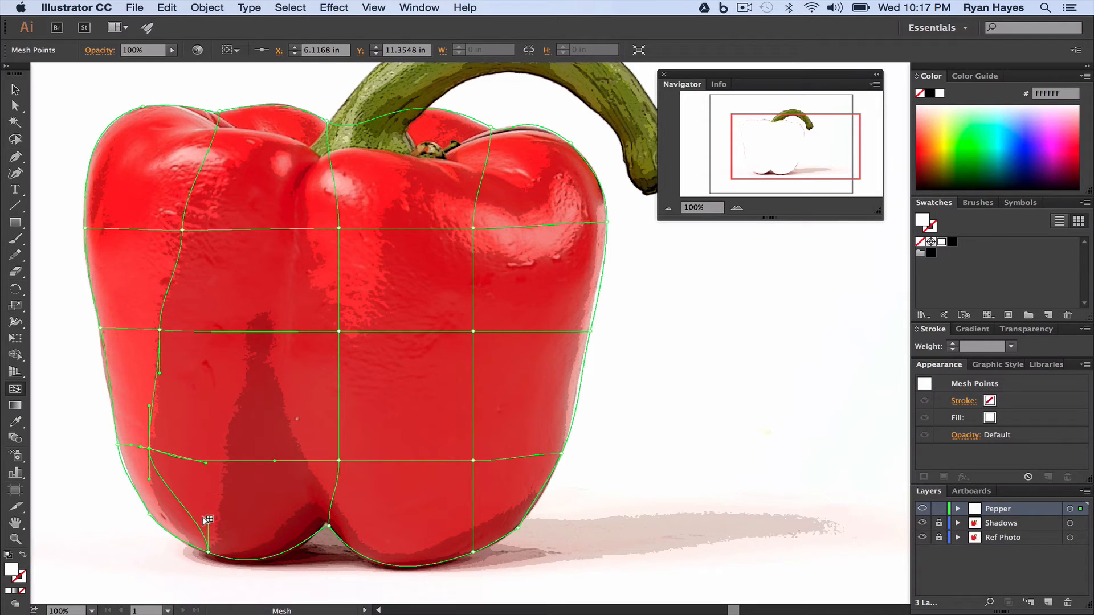
drag(206, 520, 159, 527)
Step: Bend the central vertical mesh line along the crease between the two front lobes, moving its points and adjusting their handles
drag(339, 460, 309, 461)
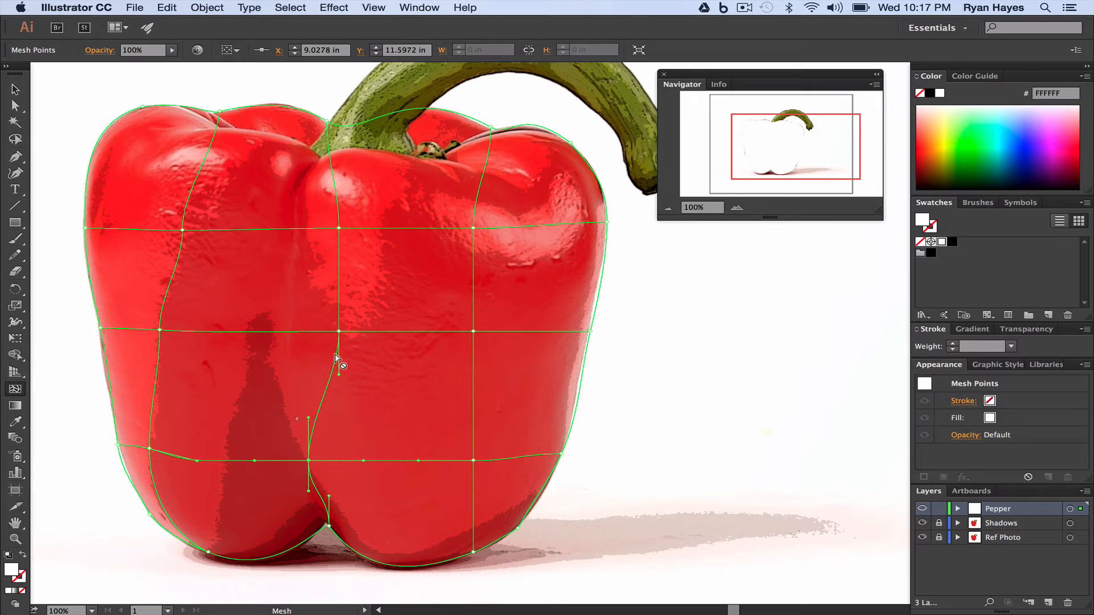
click(337, 330)
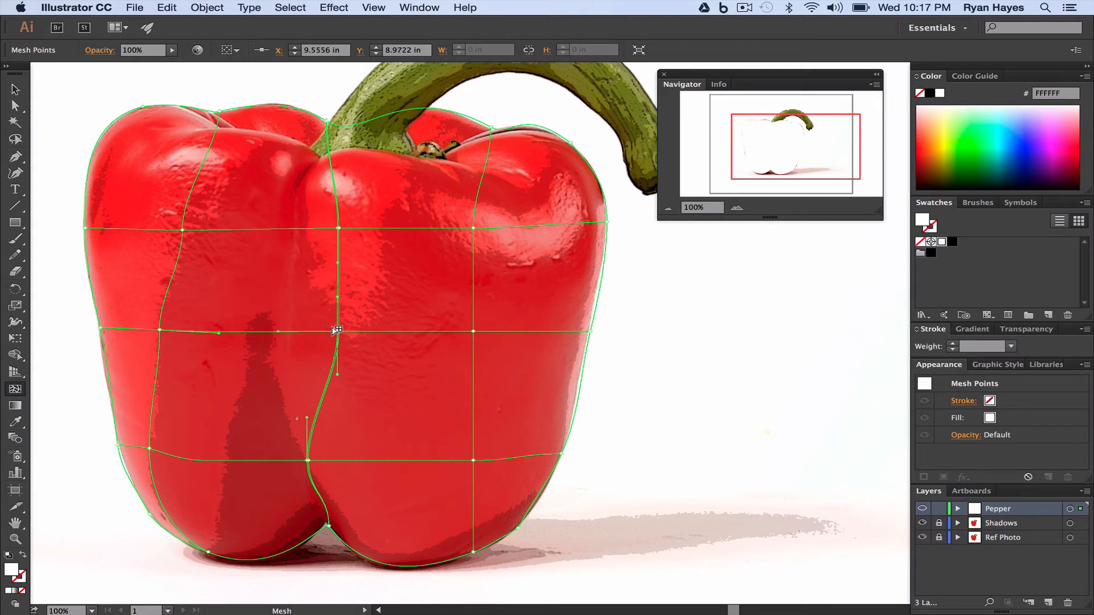
key(super+z)
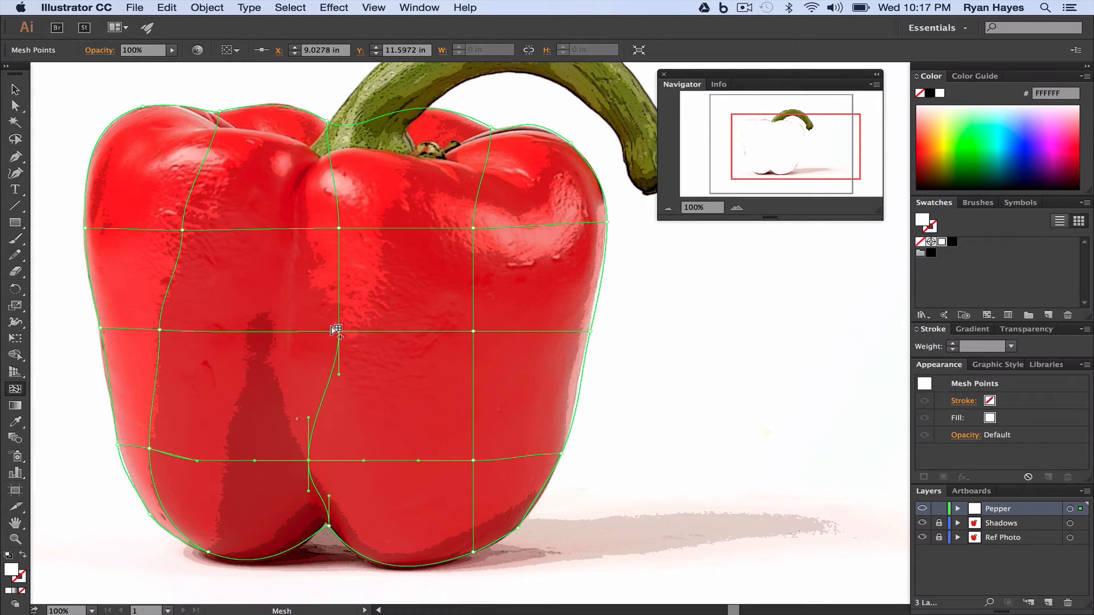
drag(338, 330, 273, 331)
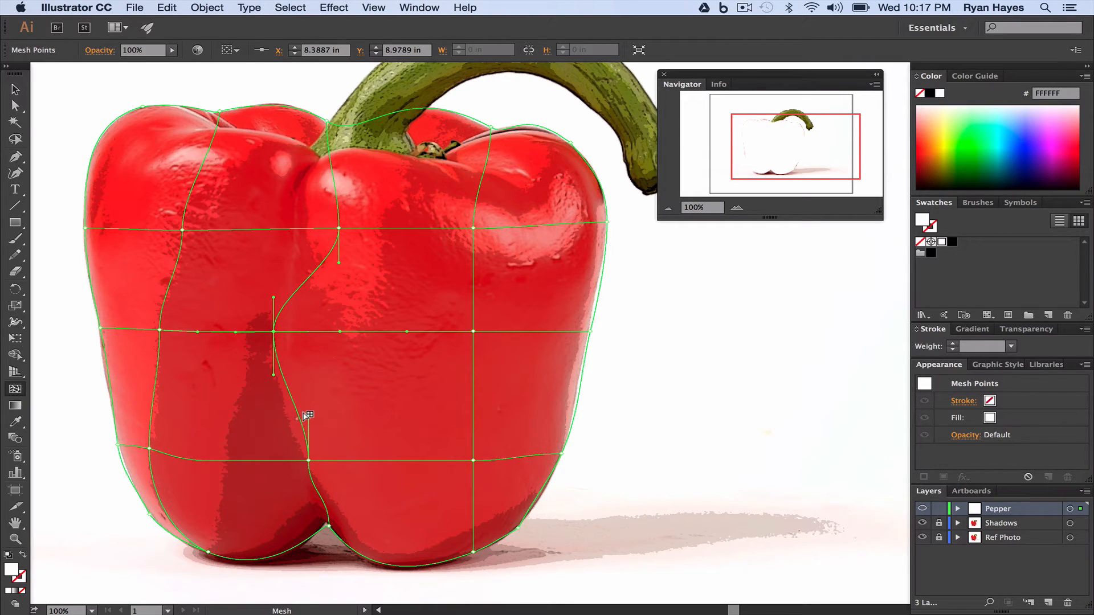
drag(308, 415, 291, 420)
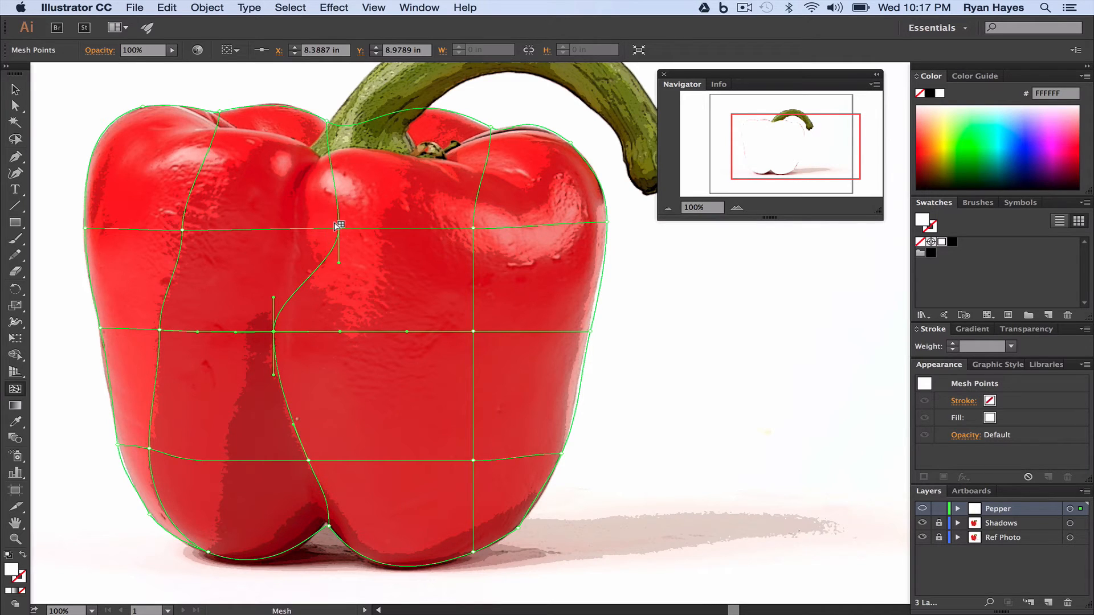
drag(339, 228, 306, 227)
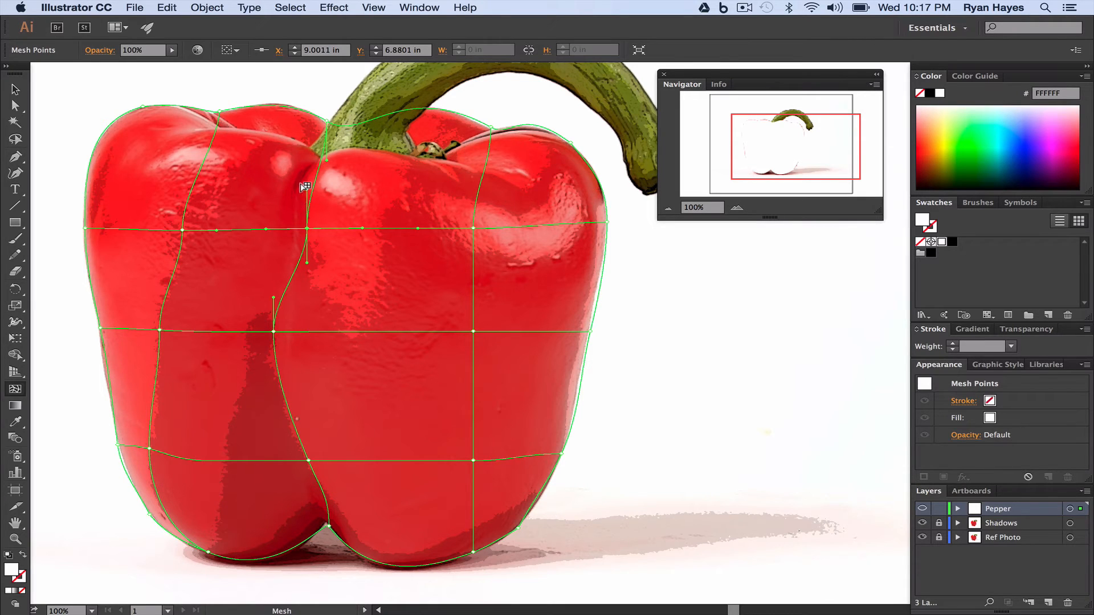
drag(302, 186, 292, 181)
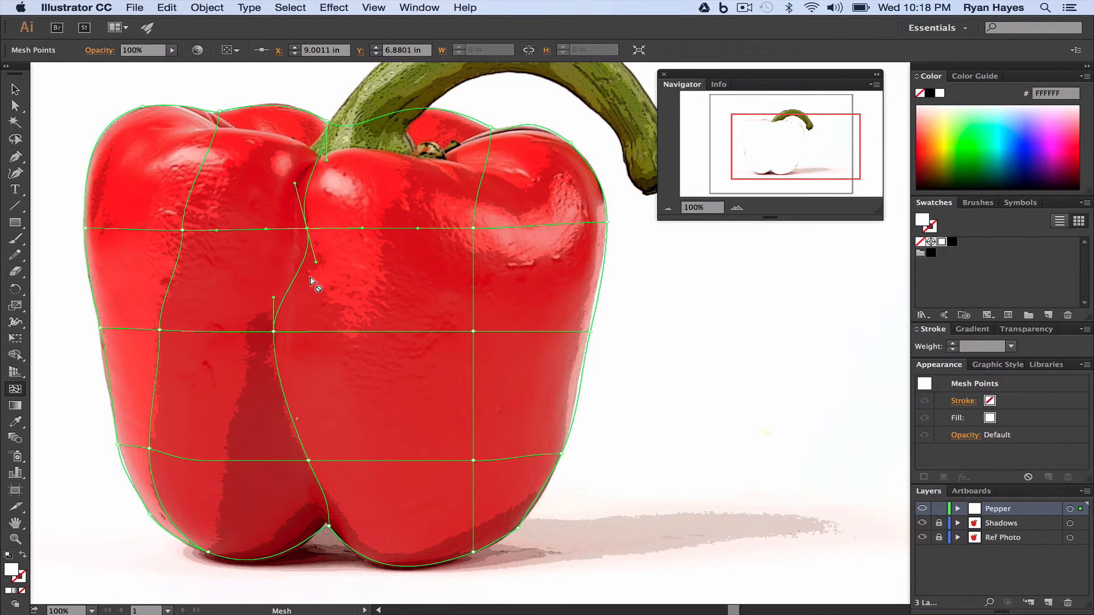
Step: Add a vertical mesh line through the left lobe and fit its lower half to the left edge of the dark central shadow
click(225, 460)
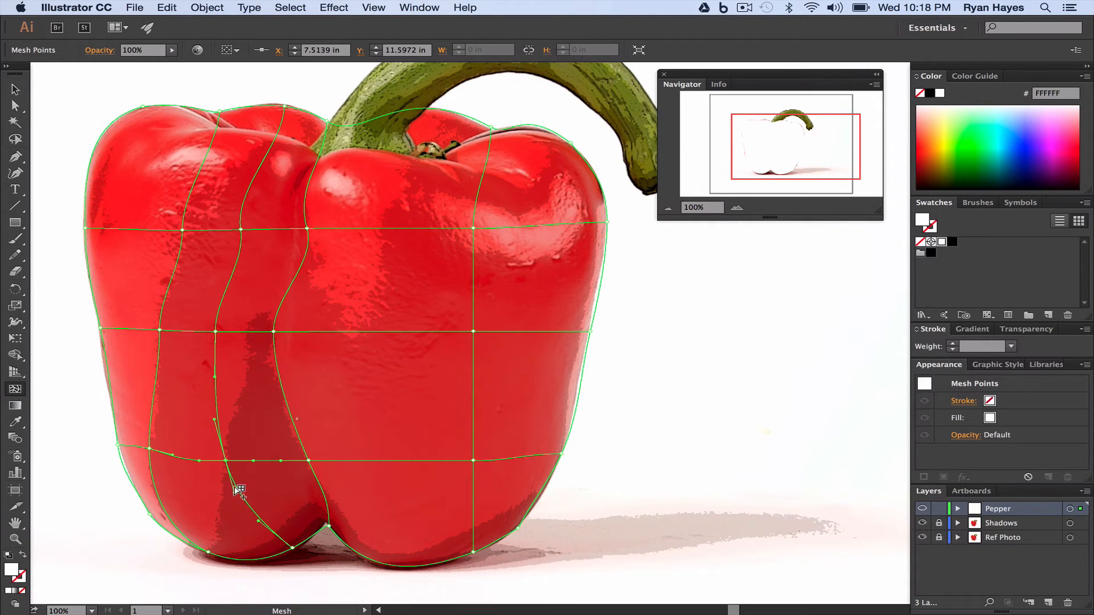
drag(292, 545, 232, 487)
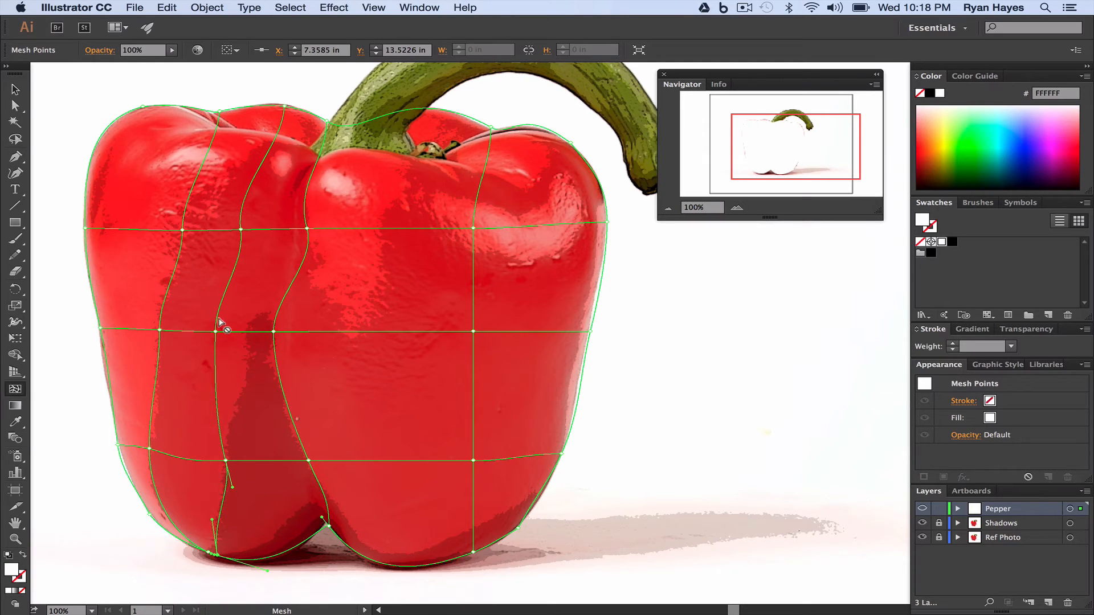
drag(216, 329, 249, 331)
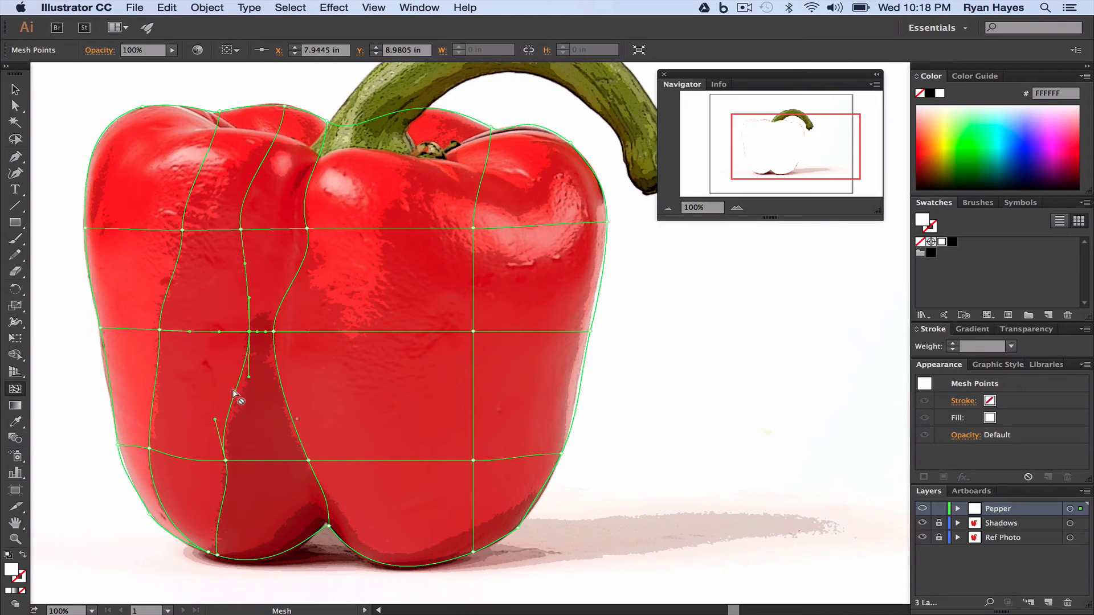
drag(210, 412, 227, 414)
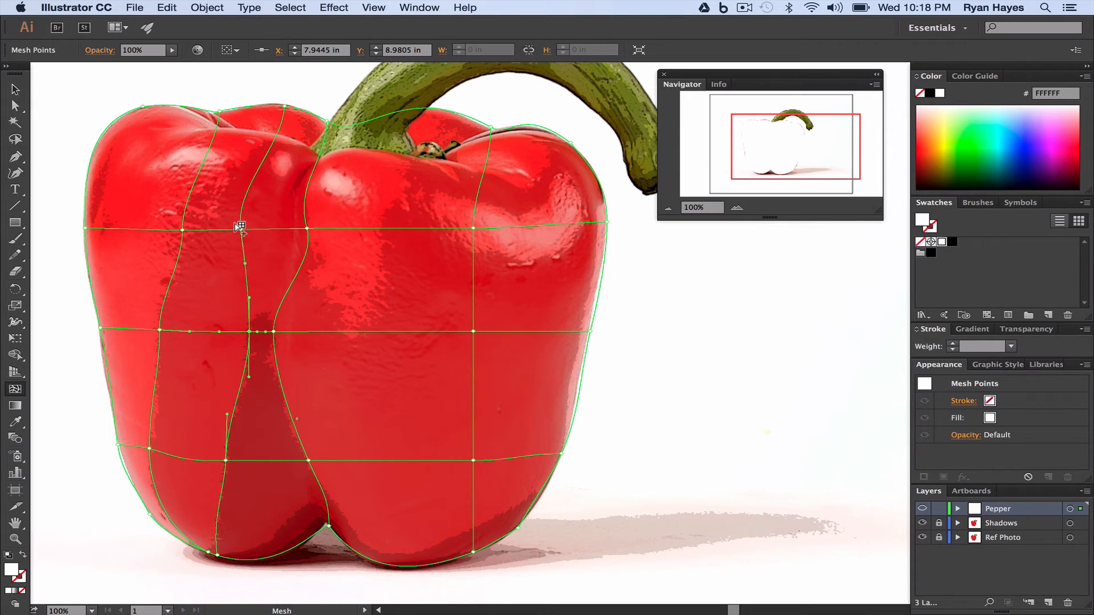
Step: Move the added line's upper mesh point closer to the leftmost vertical line and straighten and lengthen its upper handle
click(234, 225)
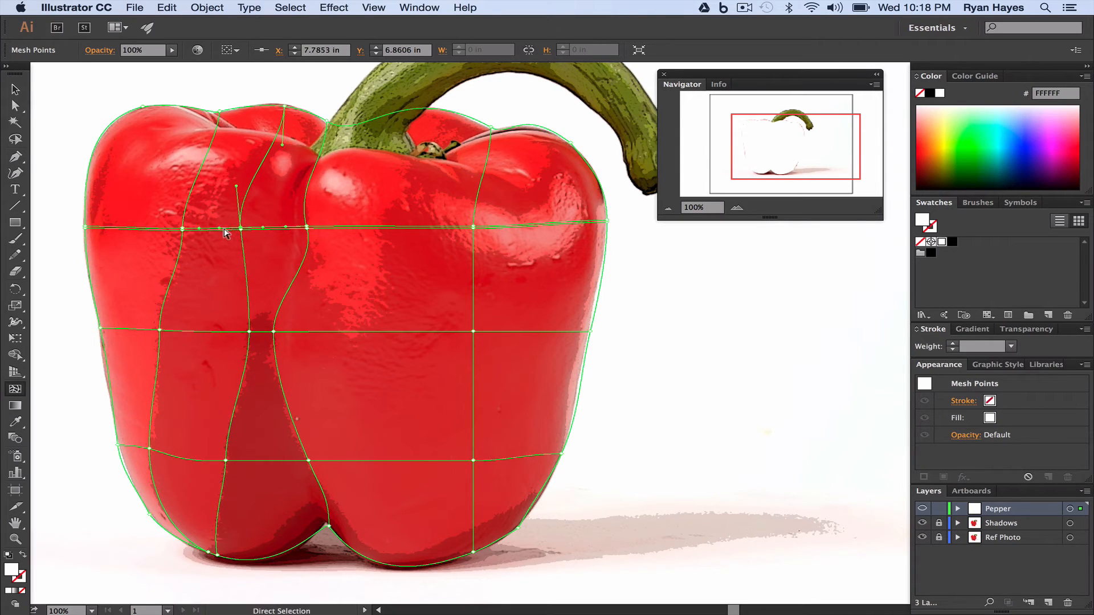
key(super+z)
drag(239, 228, 207, 226)
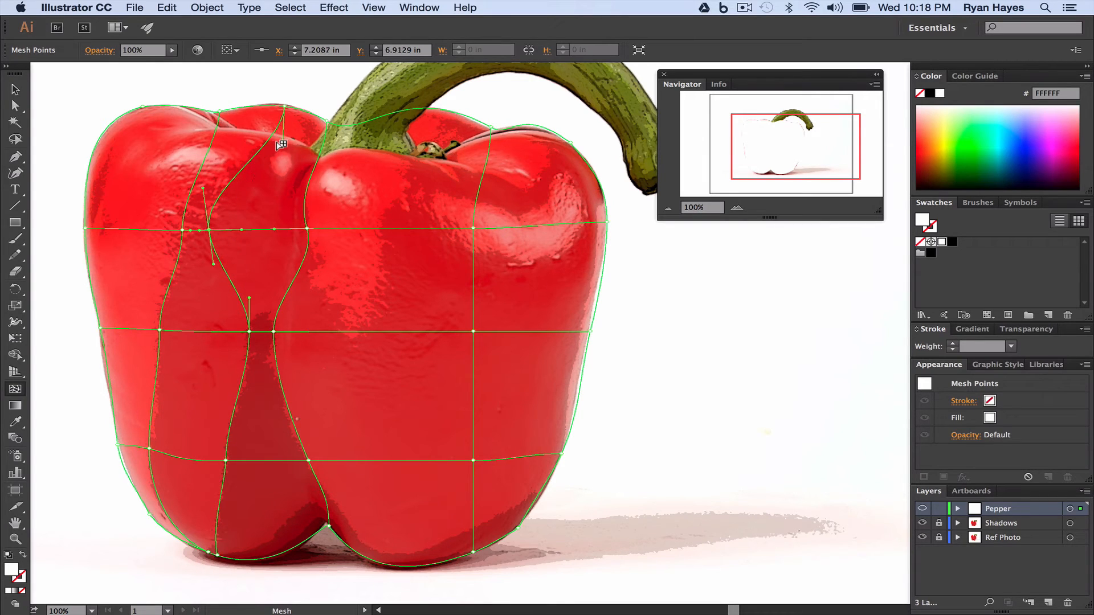
drag(203, 187, 203, 152)
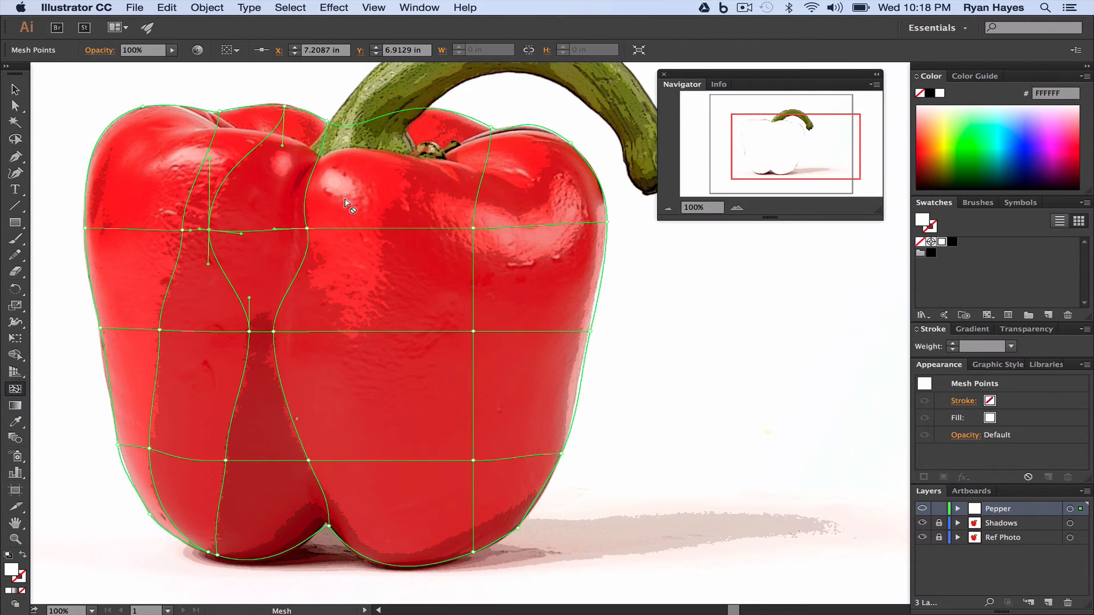
Step: Add a vertical mesh line through the front lobe and curve it along the right edge of the lobe's highlight
click(381, 229)
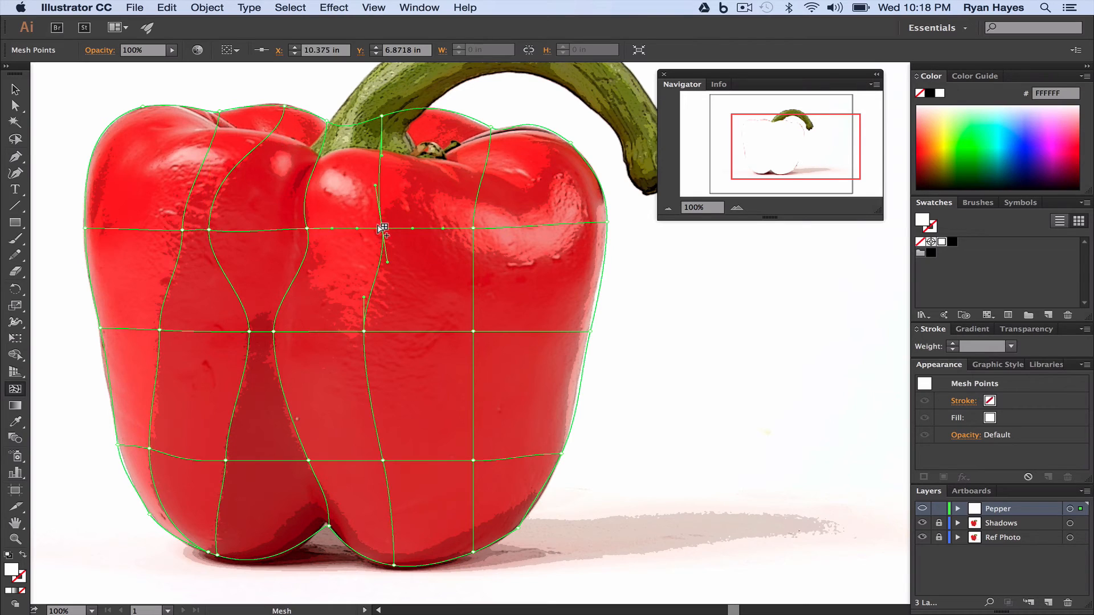
drag(375, 185, 388, 227)
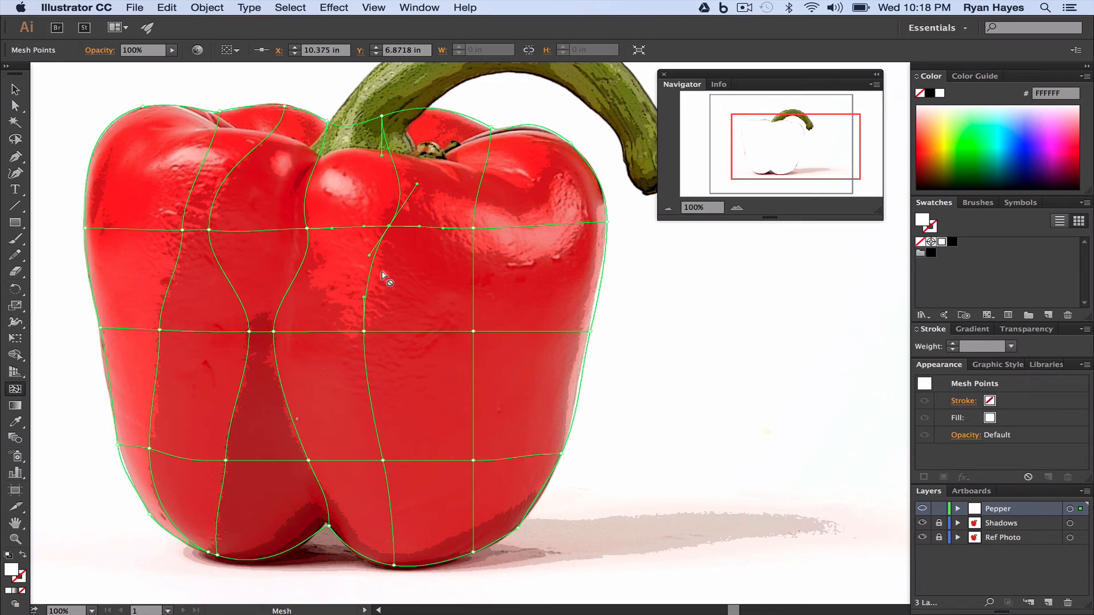
click(364, 330)
key(super+z)
click(364, 327)
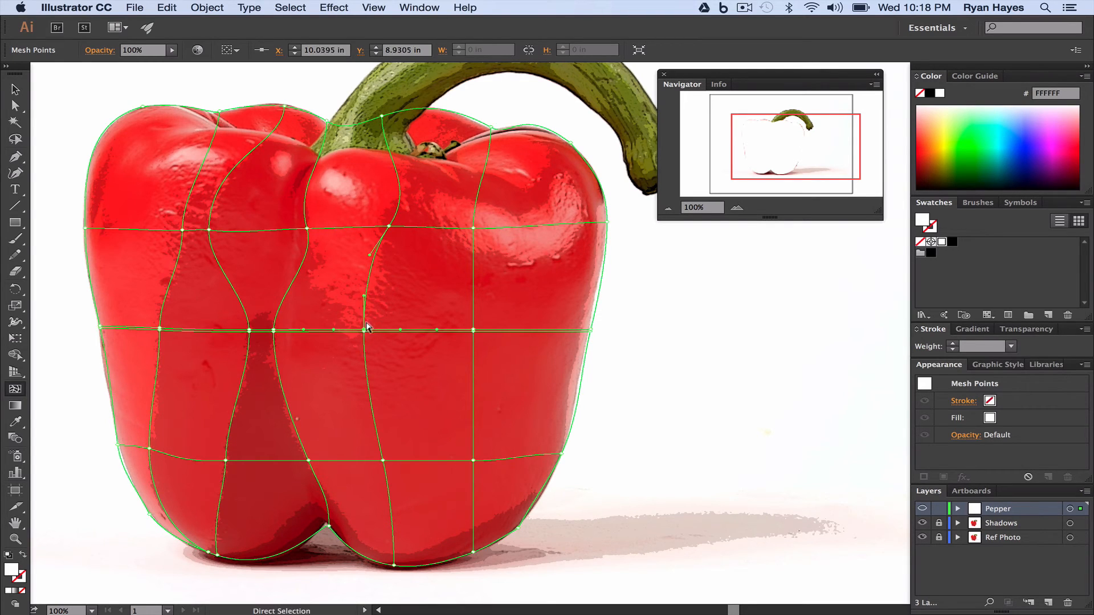
key(super+z)
mouse_move(364, 330)
mouse_down()
mouse_move(381, 331)
mouse_move(347, 339)
mouse_up()
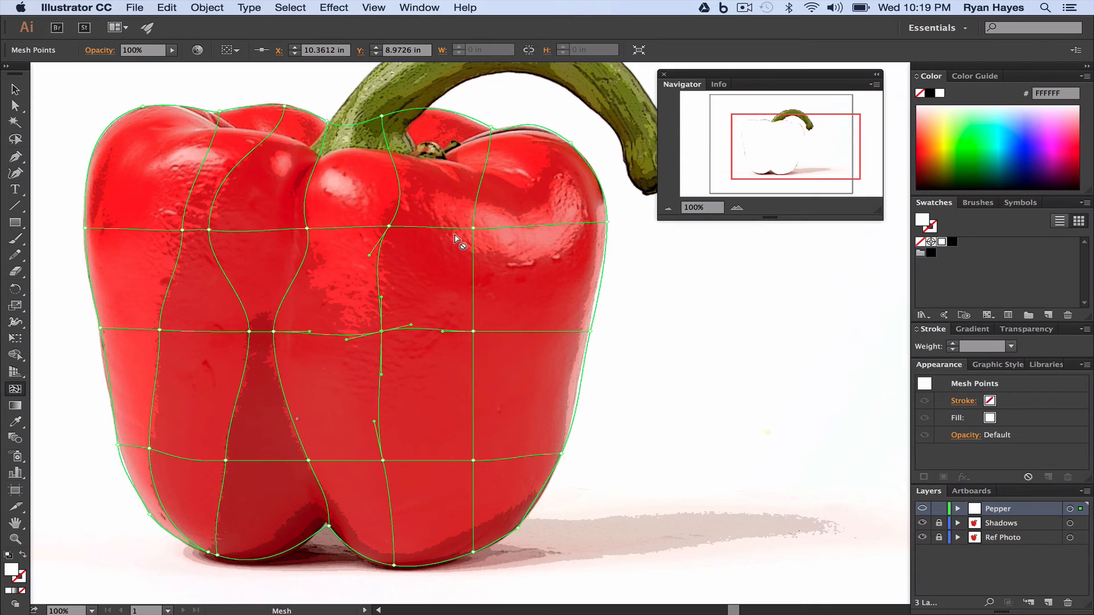
Step: Pull the right vertical mesh line to the large right highlight's left edge and add a horizontal line curving along its underside
drag(466, 222, 428, 208)
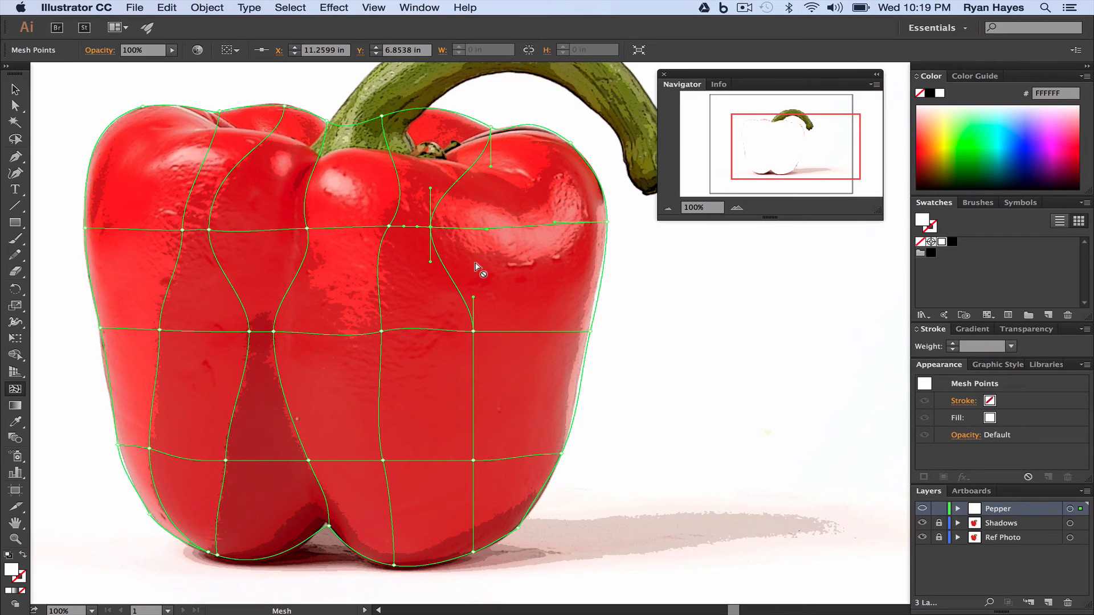
click(454, 285)
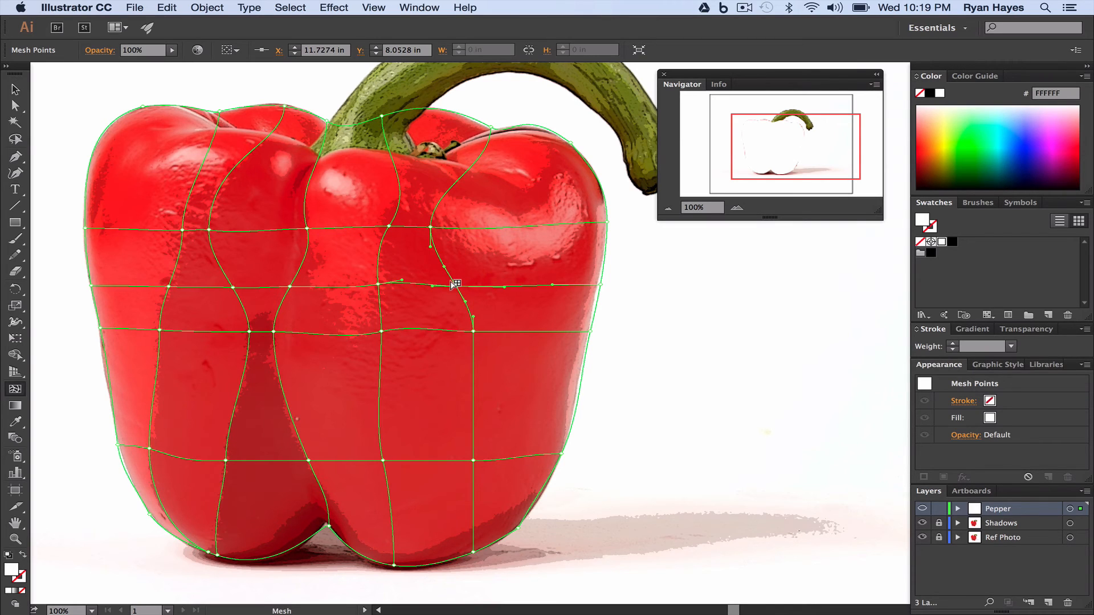
drag(454, 285, 459, 259)
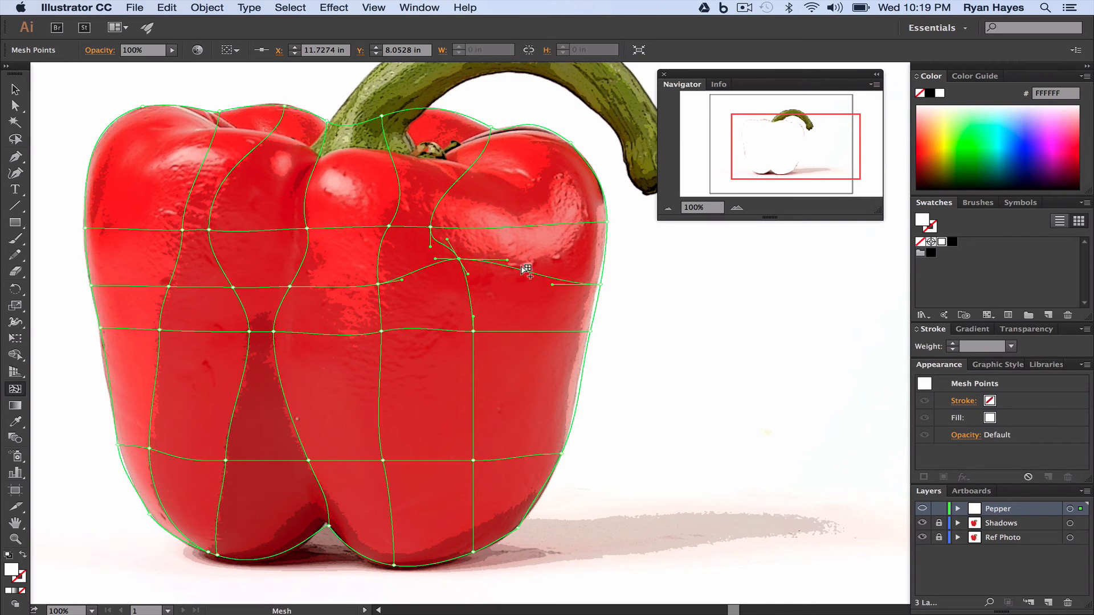
drag(598, 283, 556, 274)
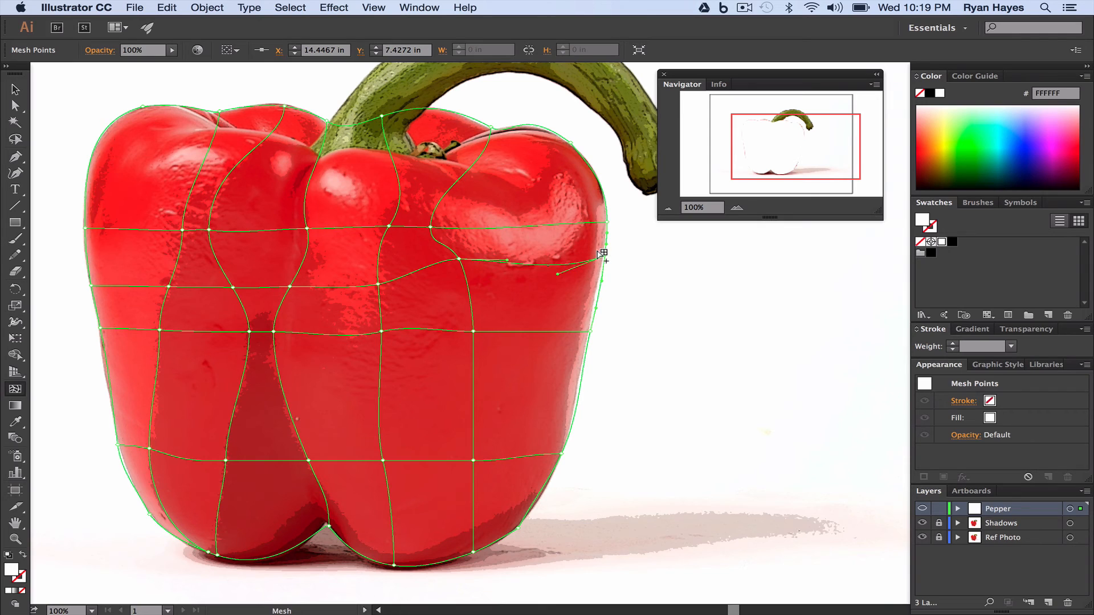
Step: Add a vertical mesh line near the pepper's right edge and fit mesh points to the right highlight's lower-right and upper corners
click(587, 223)
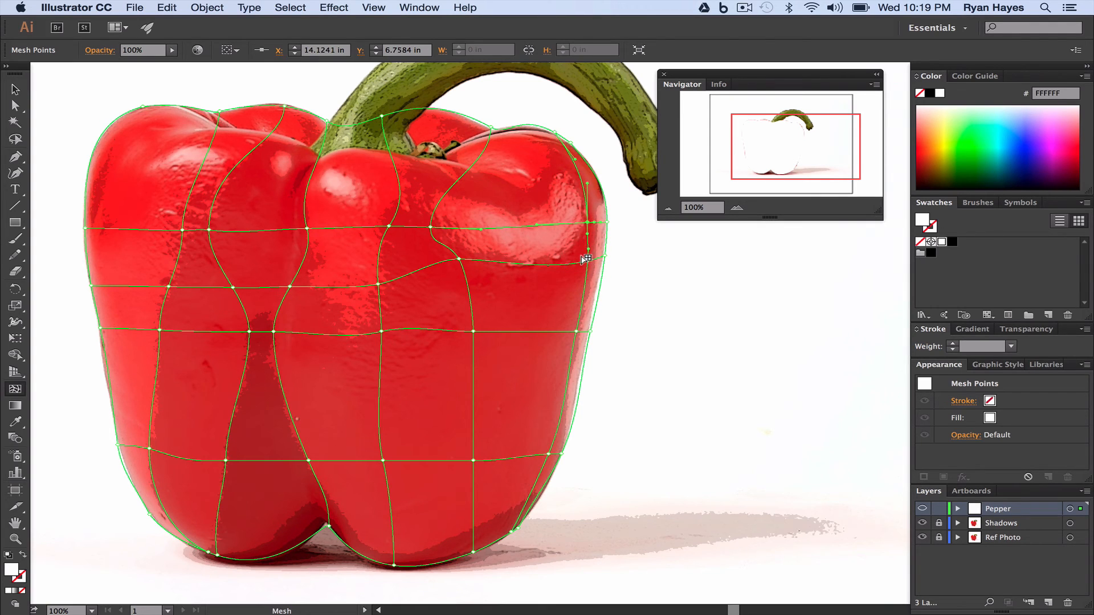
drag(584, 258, 562, 256)
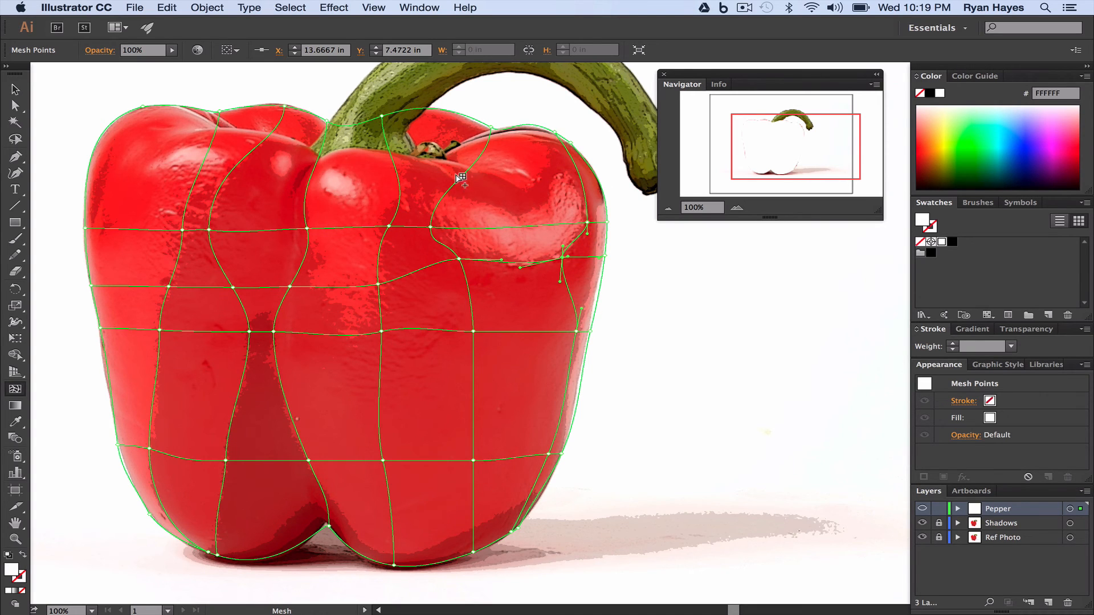
click(426, 226)
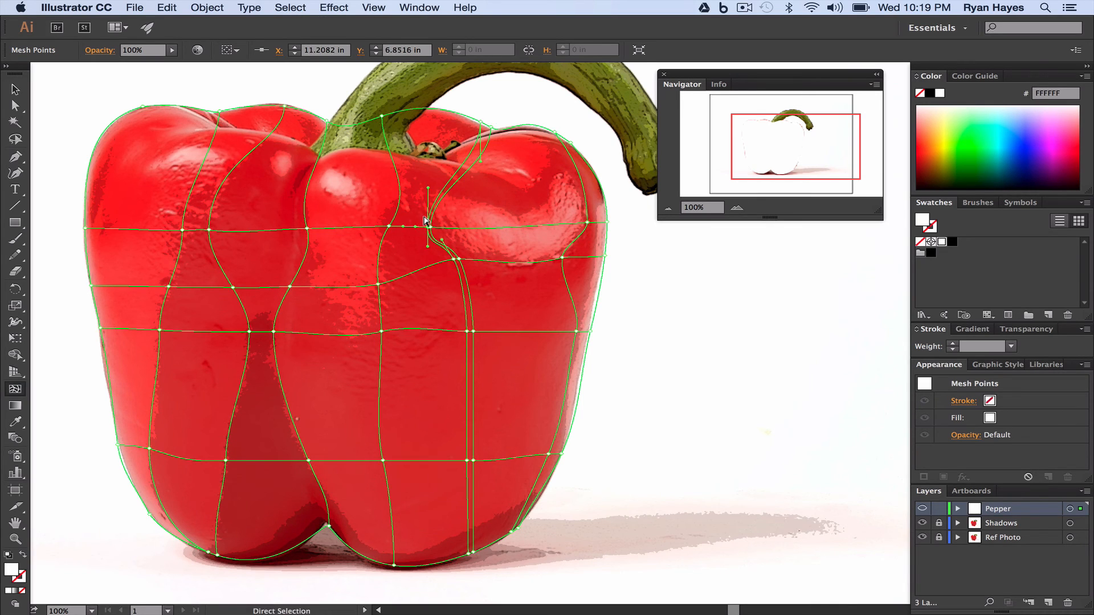
key(super+z)
drag(428, 227, 443, 194)
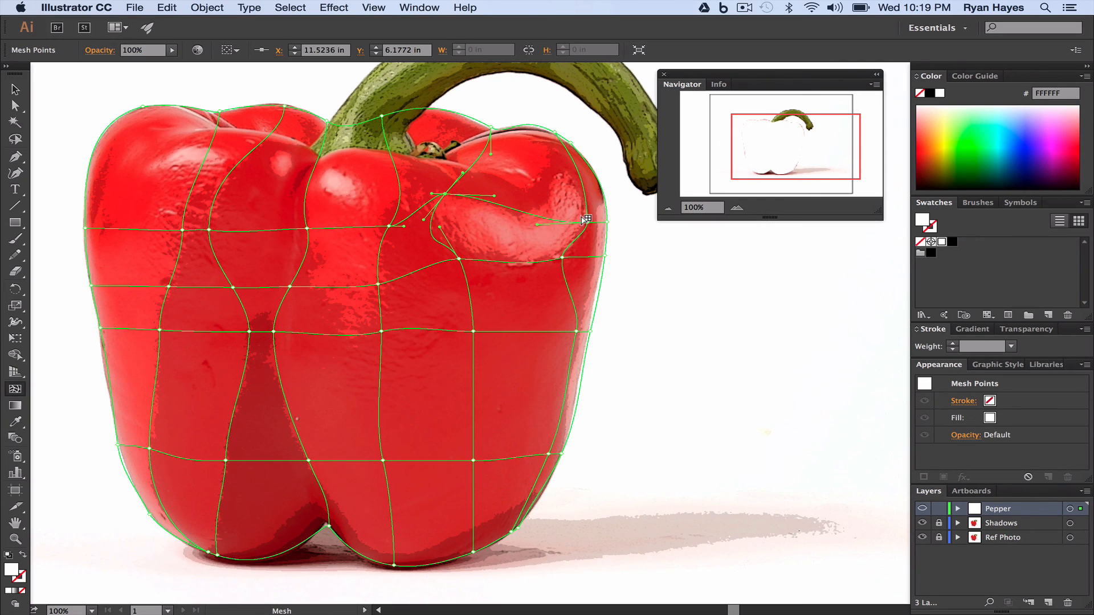
drag(585, 220, 579, 173)
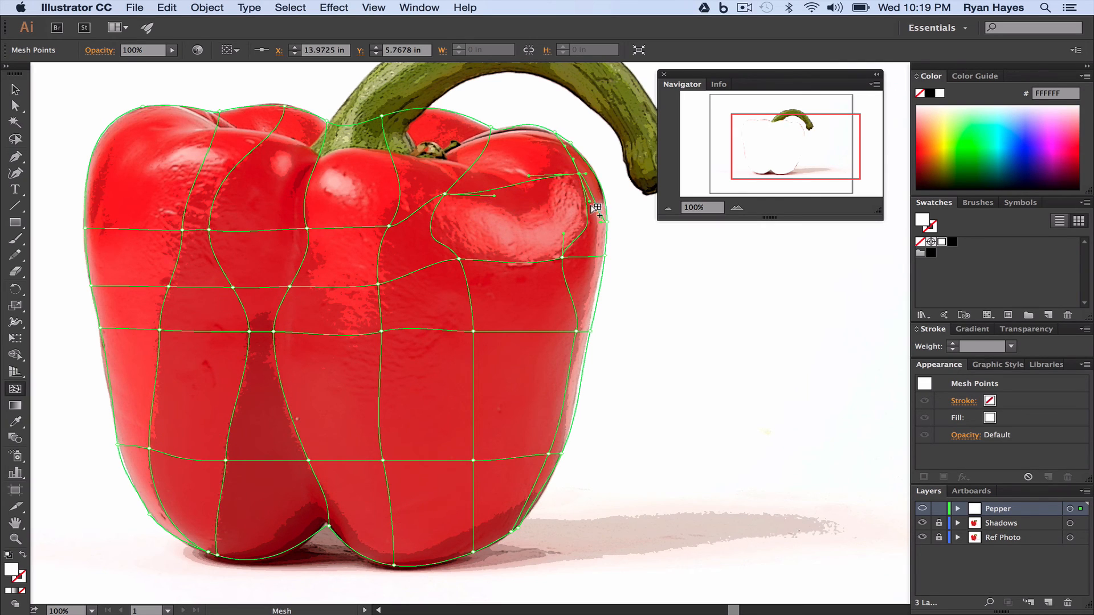
Step: Add a vertical mesh line through the middle of the right highlight and pull its mesh point down to the highlight's upper edge
click(517, 184)
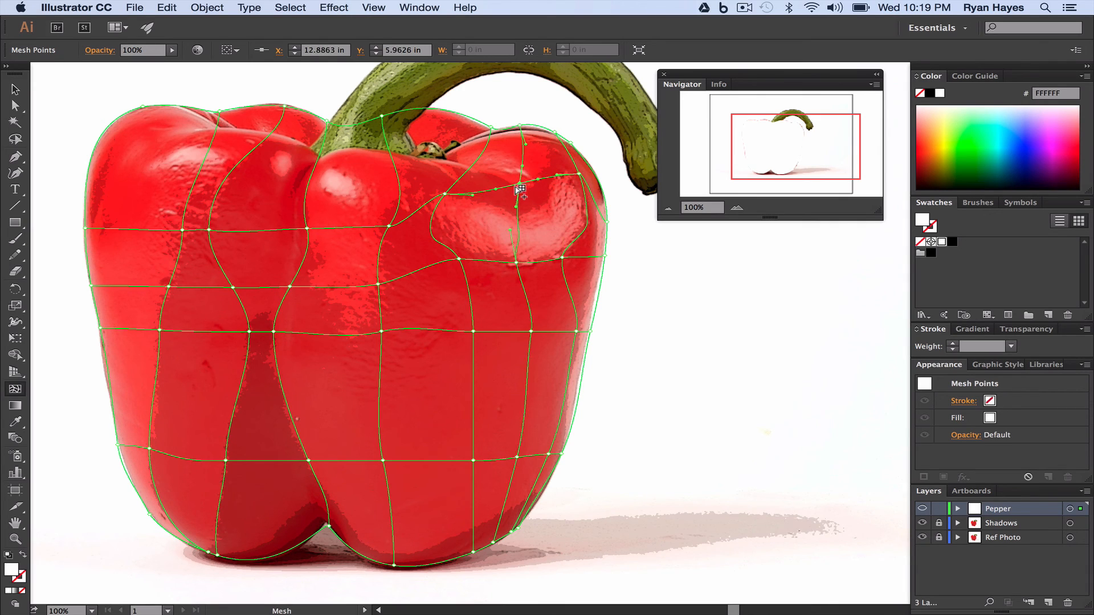
drag(517, 182, 519, 213)
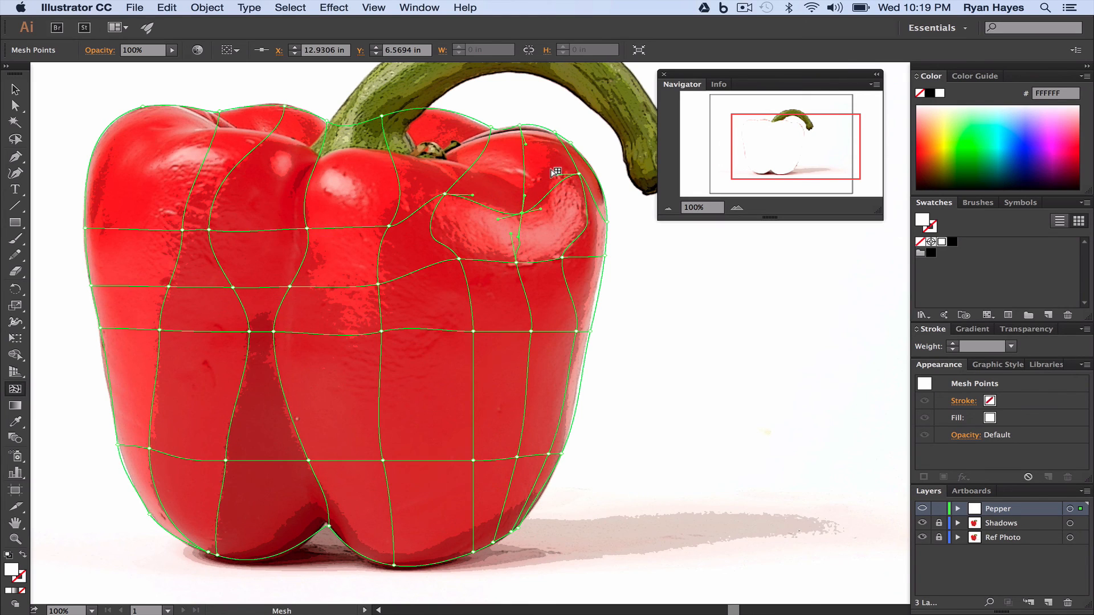
drag(556, 173, 544, 167)
Step: Add a vertical mesh line down the left side of the front lobe's highlight and shift its point to the highlight's lower end
click(312, 286)
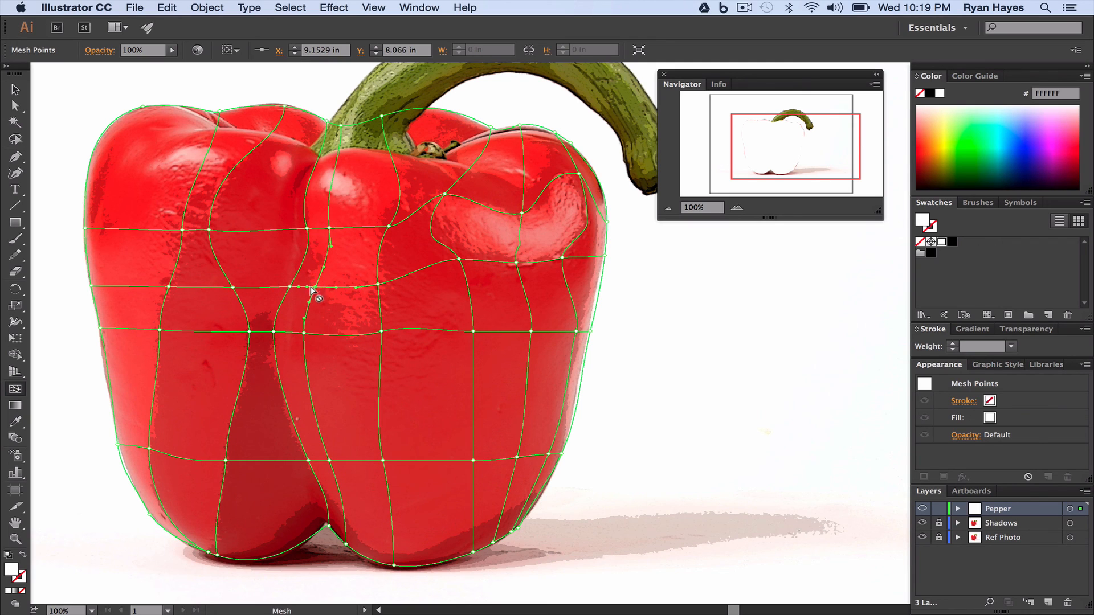
drag(303, 331, 347, 336)
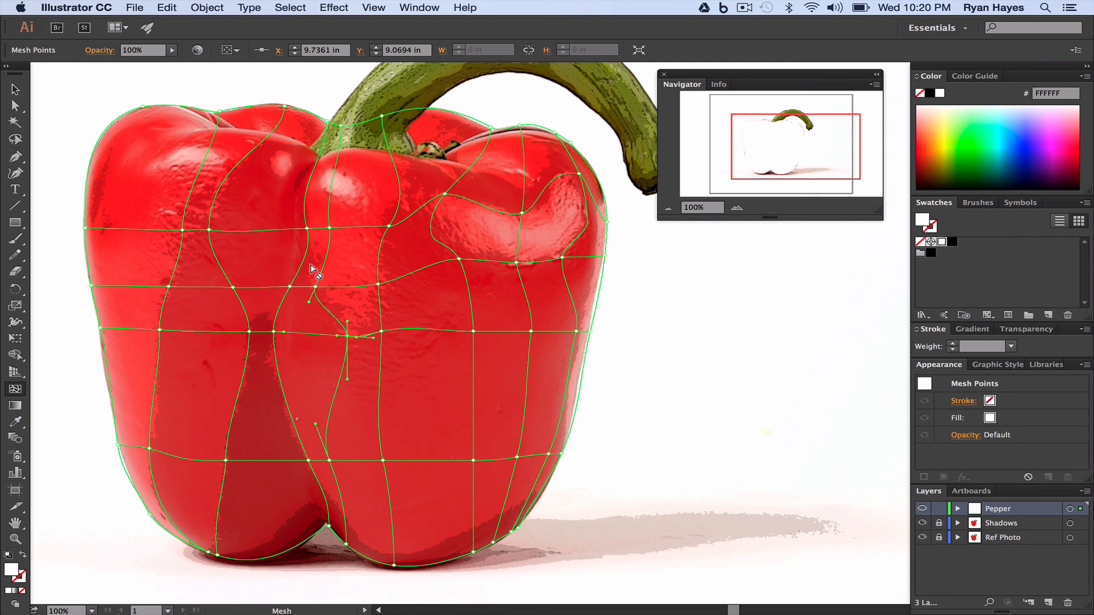